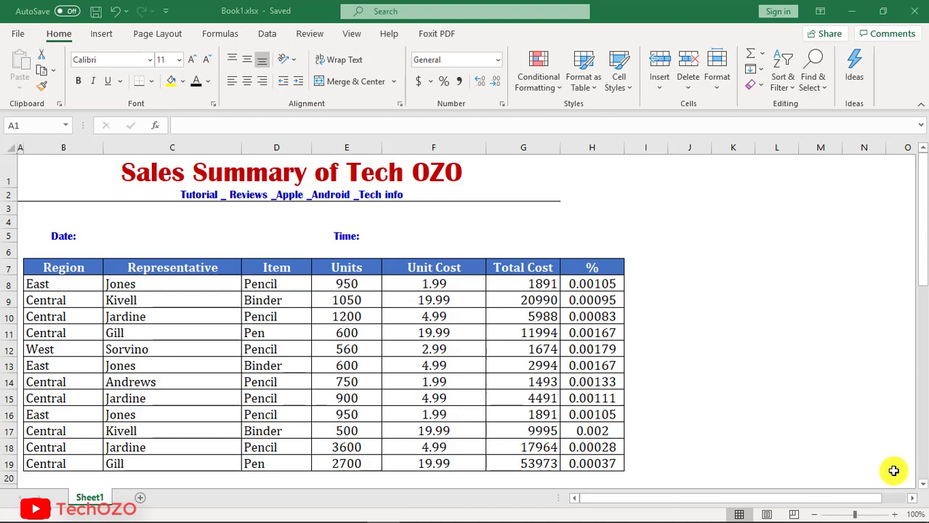
# - Format the Unit Cost values in F8:F19 as euro (€) accounting
pyautogui.click(456, 282)
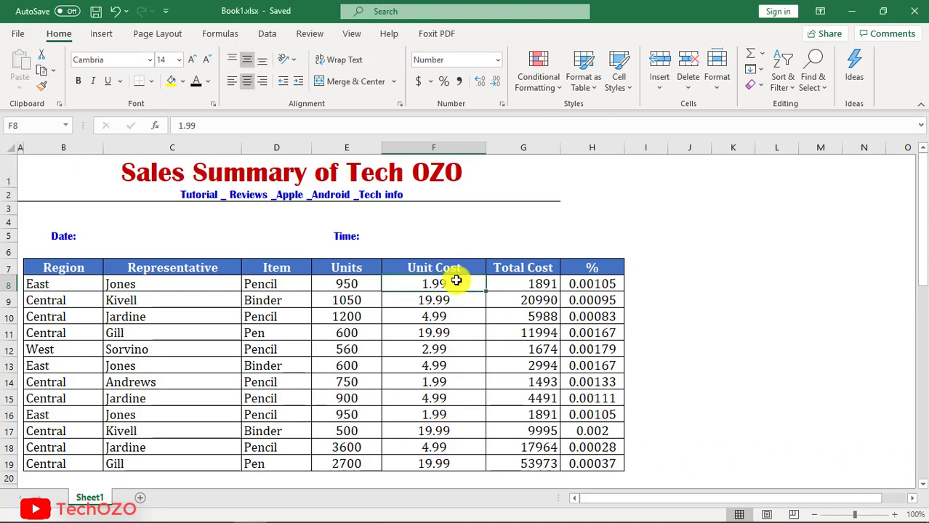
pyautogui.hotkey('ctrl', 'shift', 'Down')
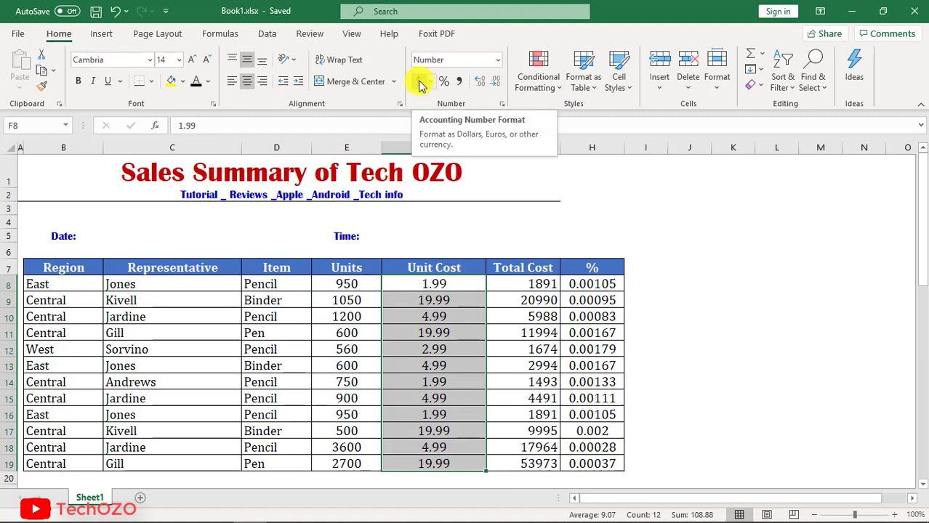
pyautogui.click(419, 84)
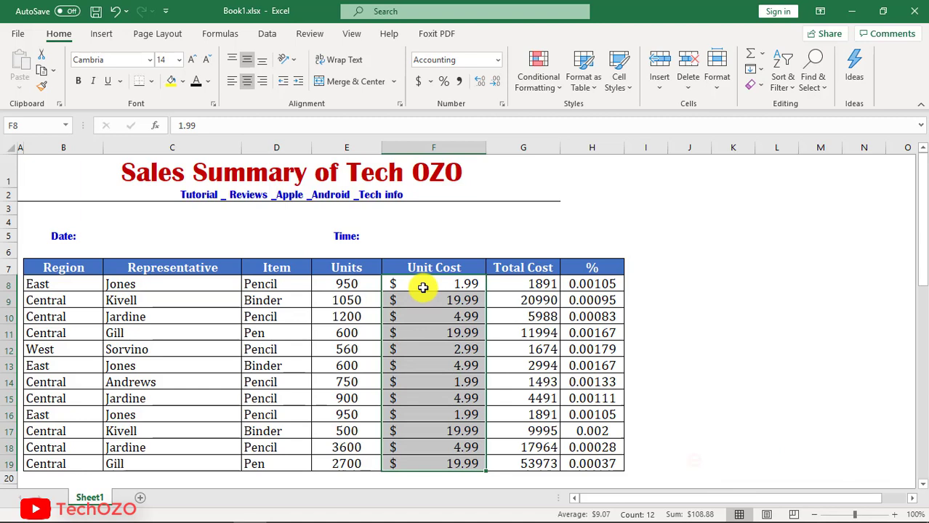
pyautogui.click(431, 83)
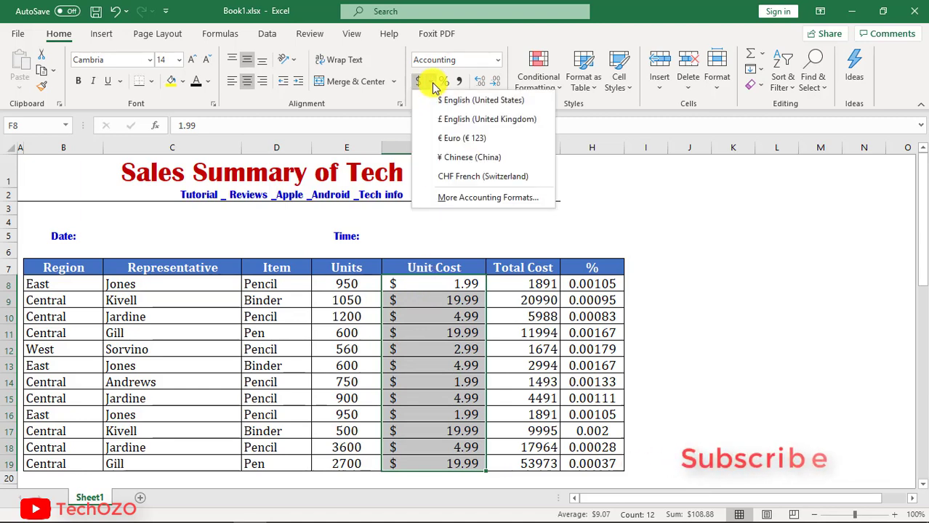
pyautogui.click(445, 142)
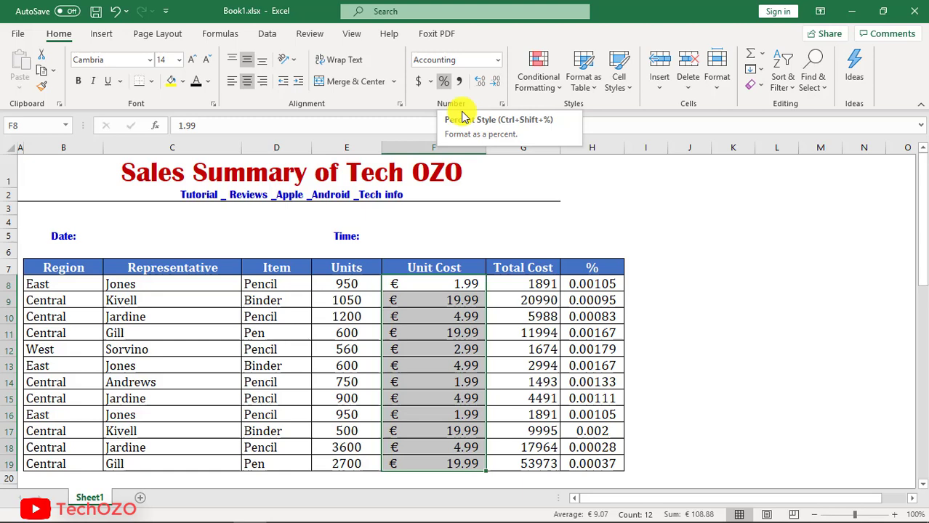
# - Apply Percent Style to the % values in H8:H19
pyautogui.click(593, 285)
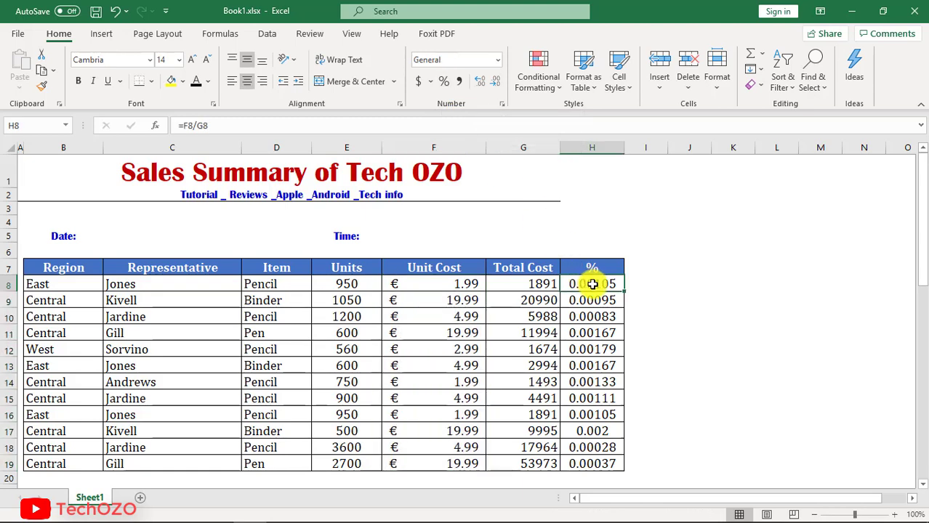
pyautogui.hotkey('ctrl', 'shift', 'Down')
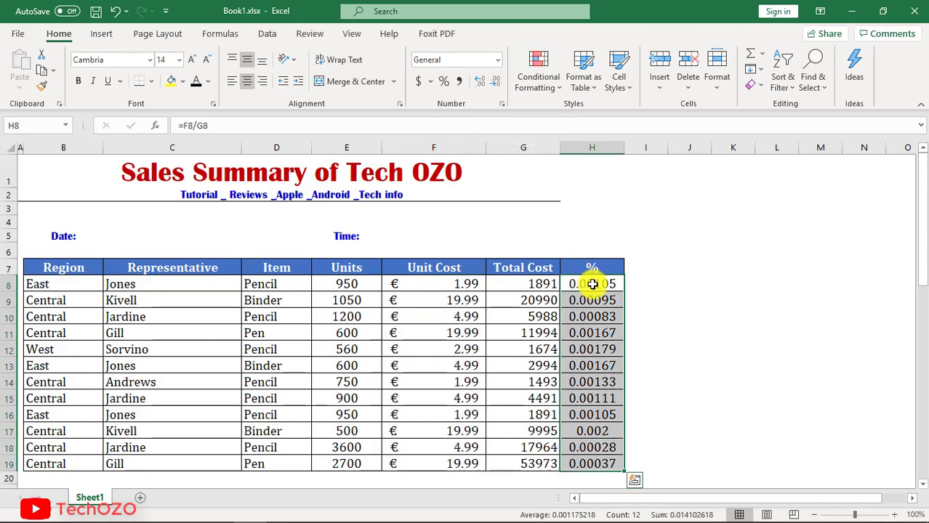
pyautogui.click(444, 82)
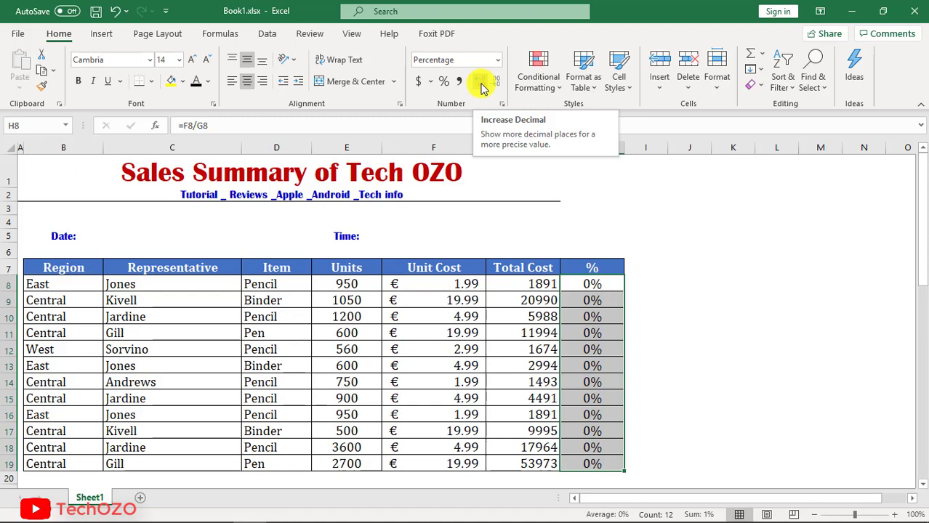
# - Adjust the percentages to show exactly two decimal places
pyautogui.click(481, 84)
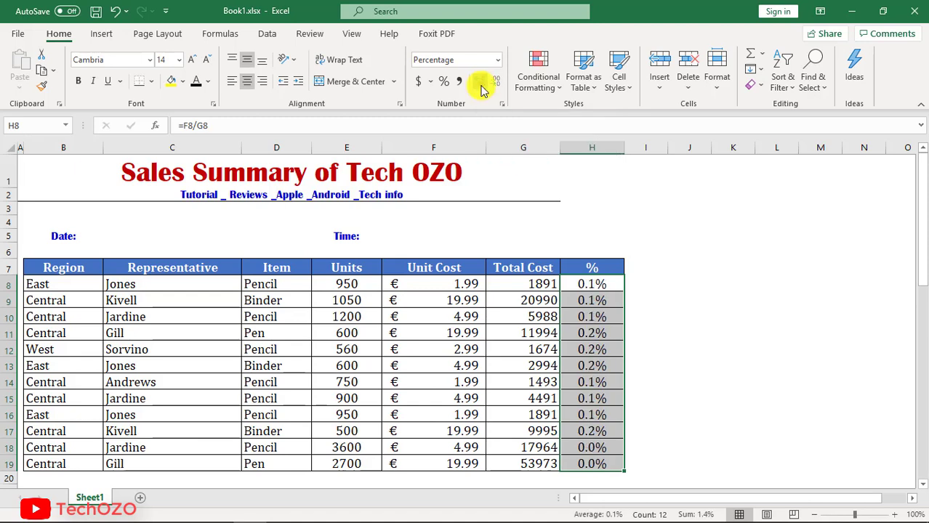
pyautogui.click(481, 85)
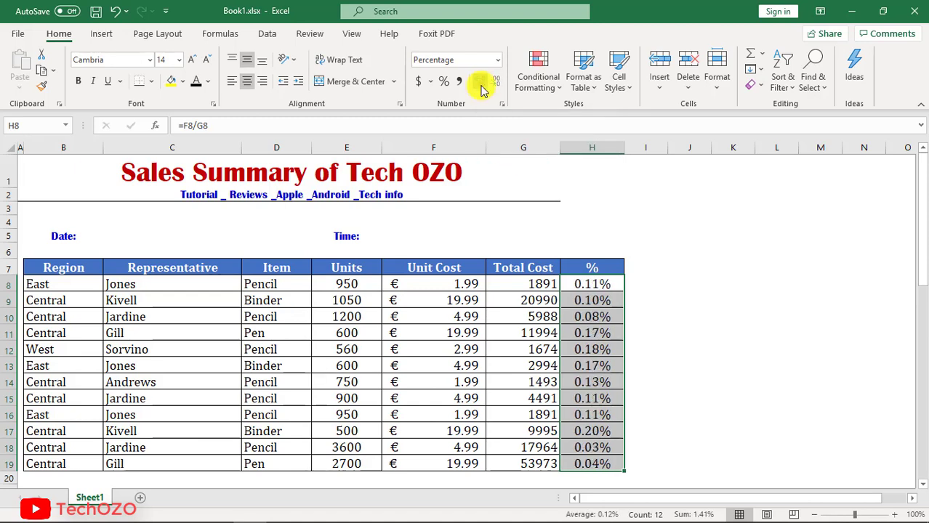
pyautogui.click(481, 84)
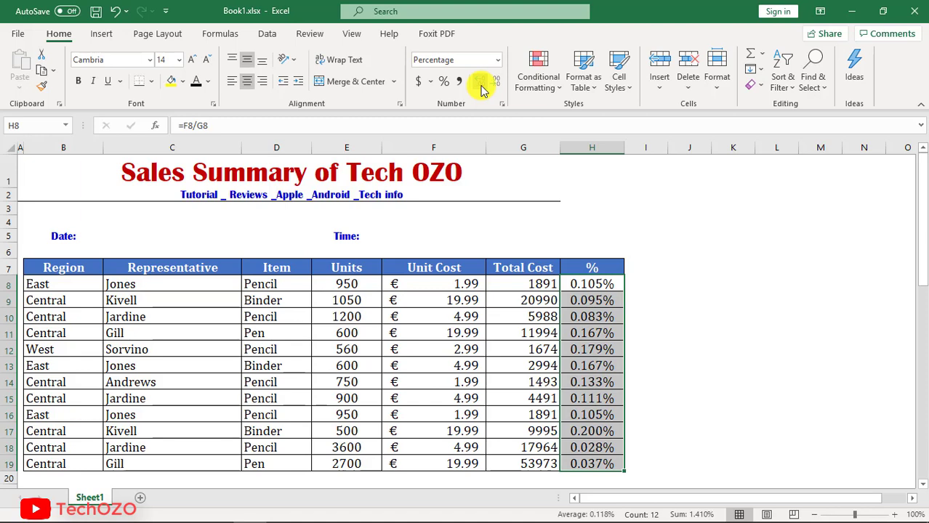
pyautogui.click(481, 85)
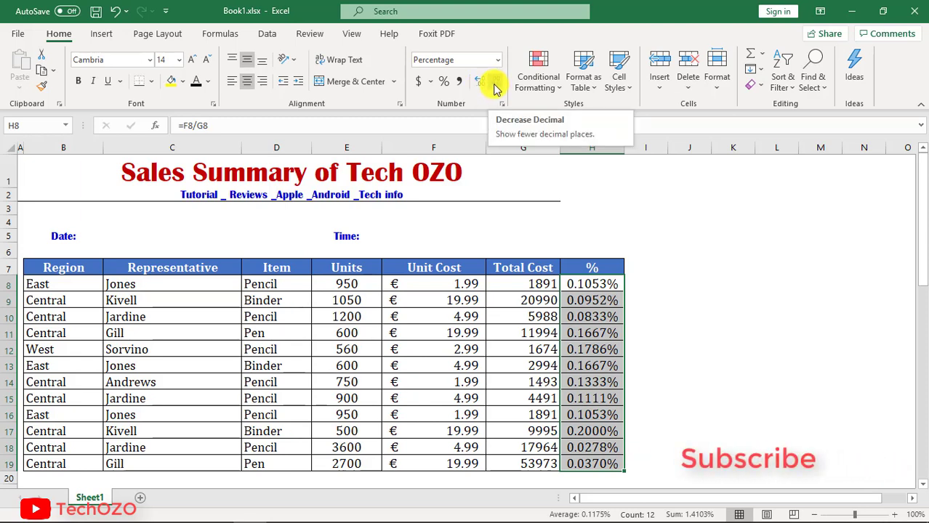
pyautogui.click(495, 85)
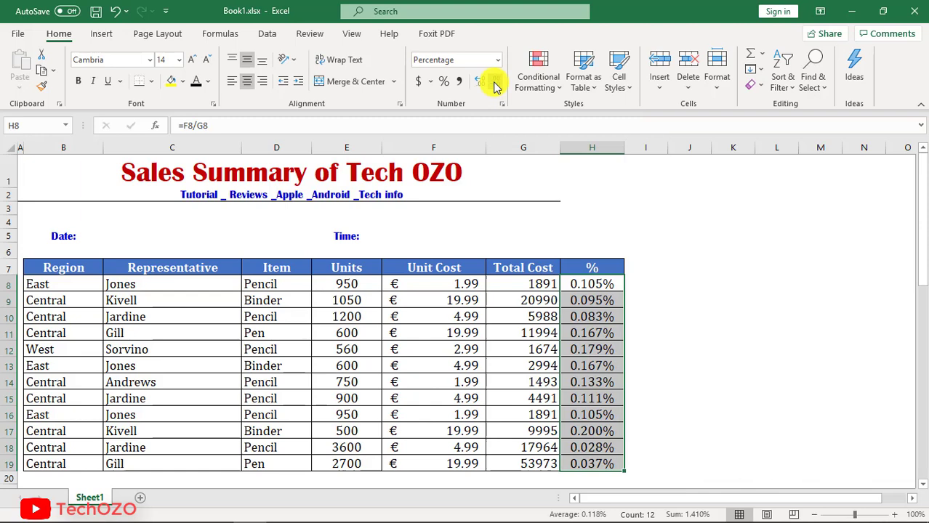
pyautogui.click(494, 84)
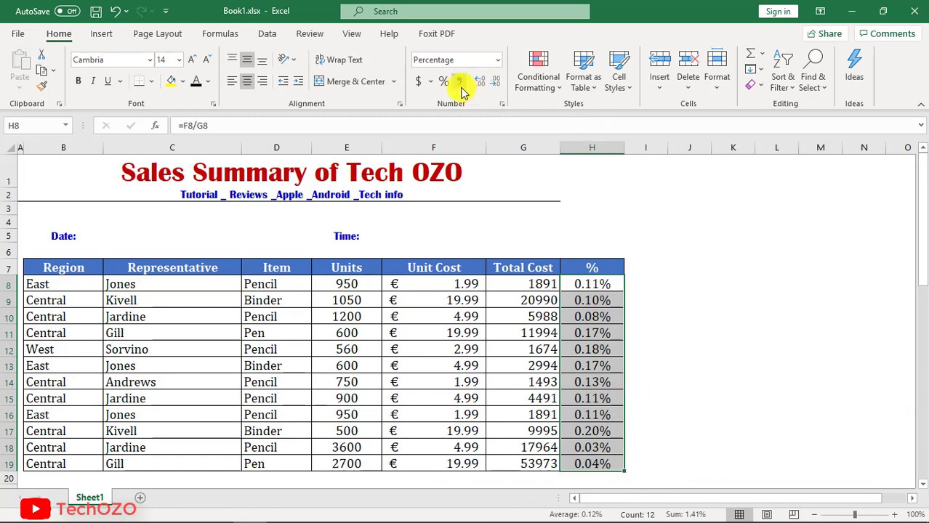
# - Apply Comma Style to the Total Cost values in G8:G19
pyautogui.click(530, 284)
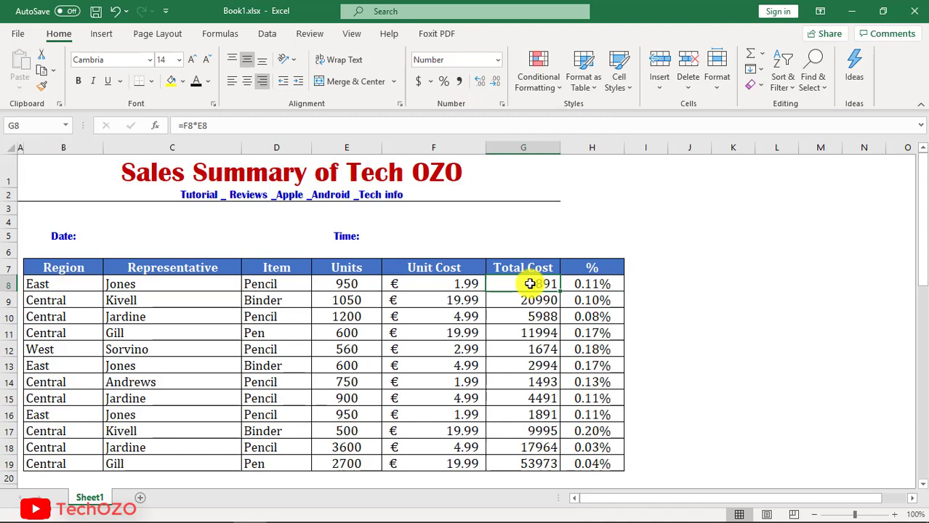
pyautogui.hotkey('ctrl', 'shift', 'Down')
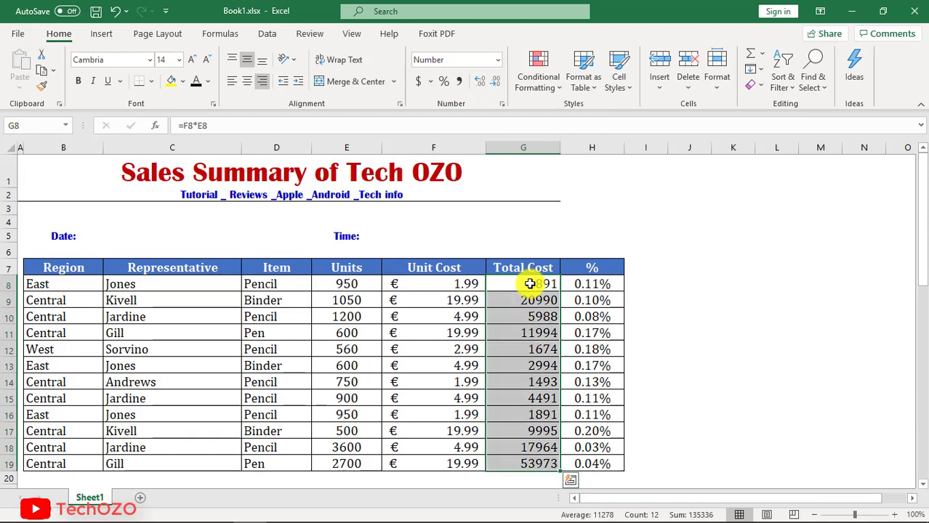
pyautogui.click(458, 82)
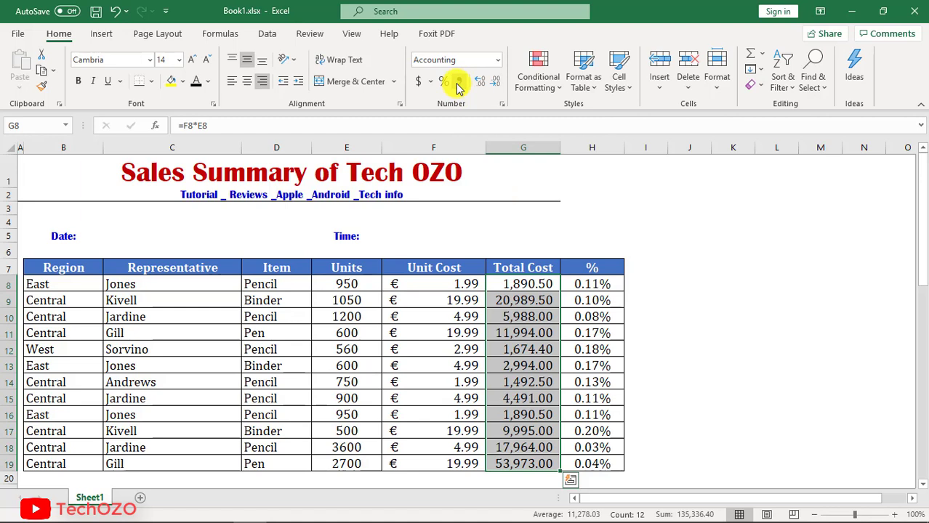
pyautogui.click(128, 235)
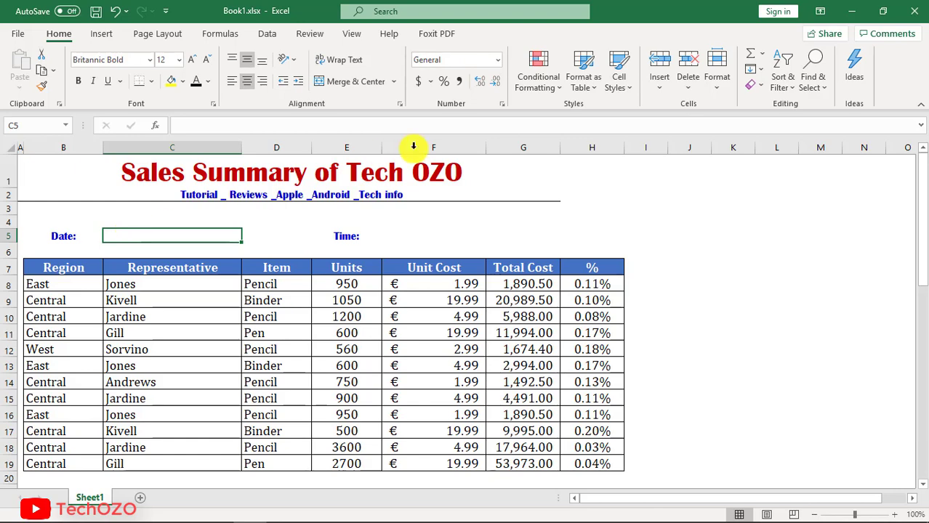
# - Enter today's date beside Date: as a long date, Friday, March 27, 2020
pyautogui.click(498, 61)
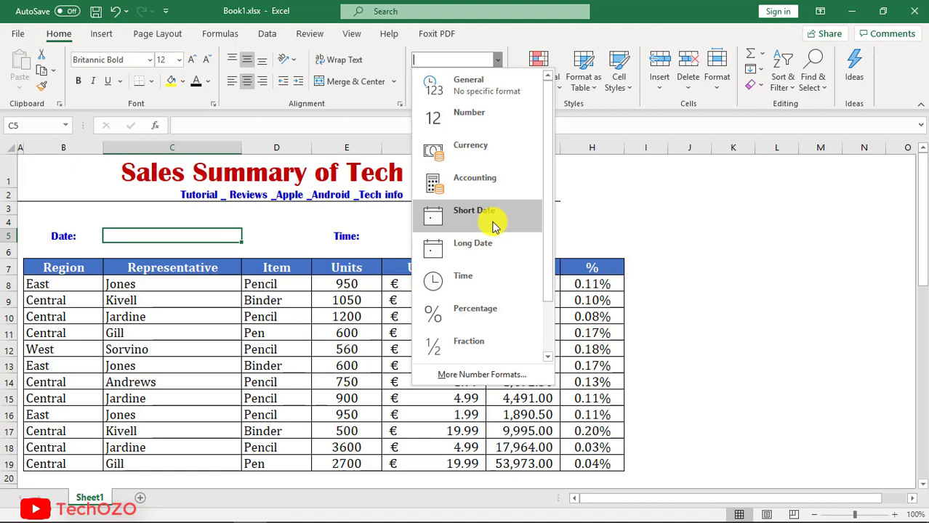
pyautogui.click(492, 226)
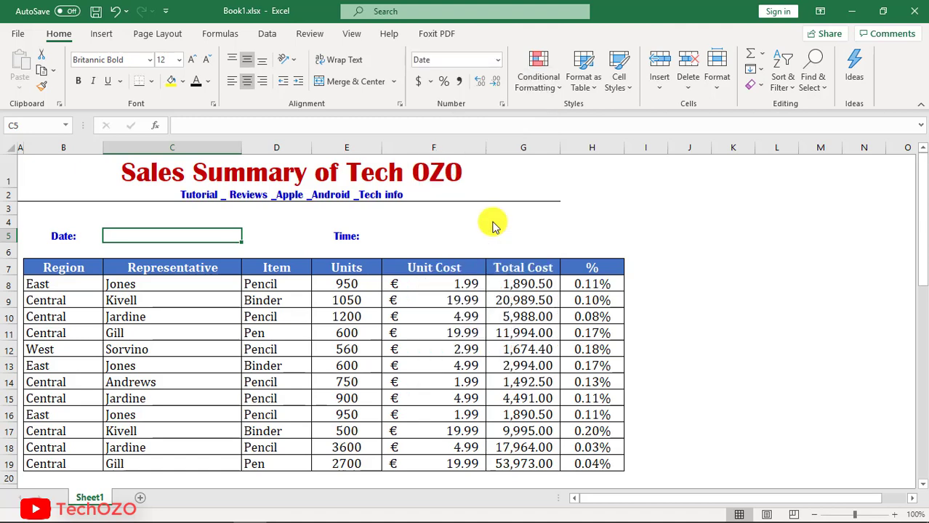
pyautogui.hotkey('ctrl', ';')
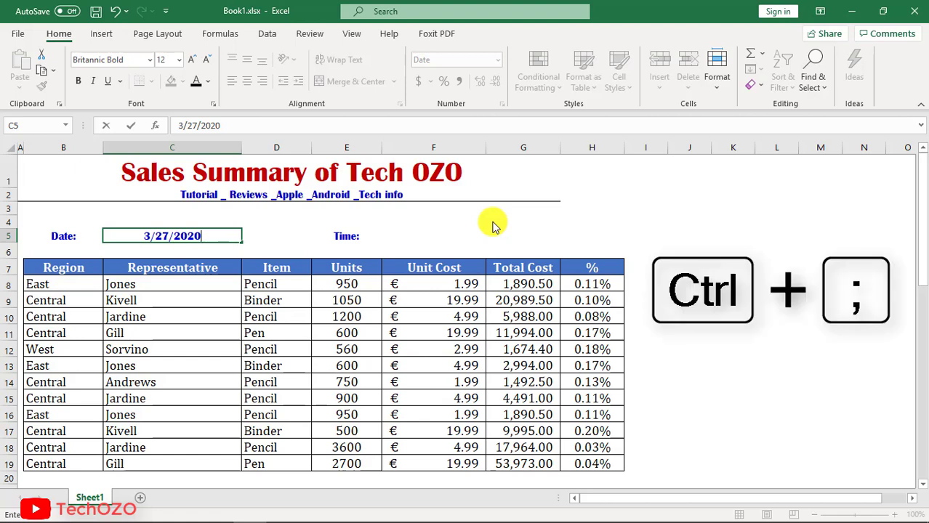
pyautogui.press('Escape')
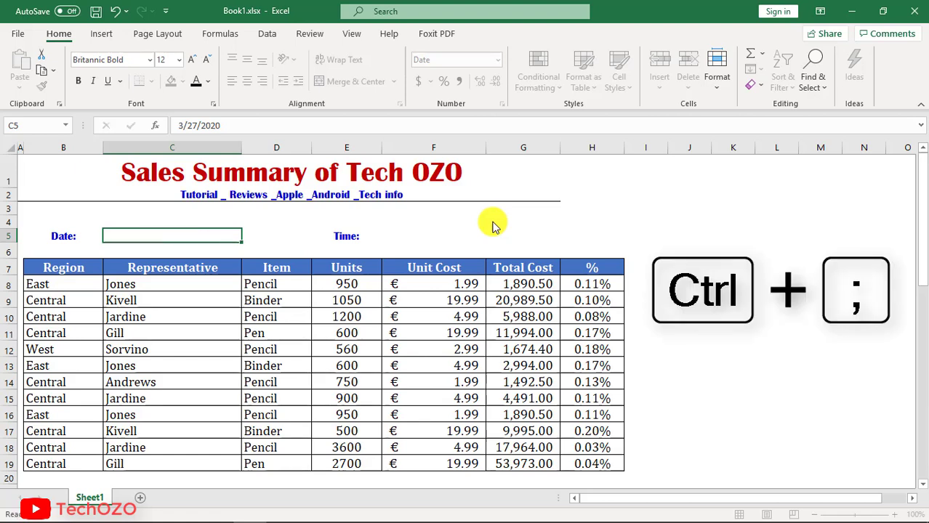
pyautogui.click(500, 59)
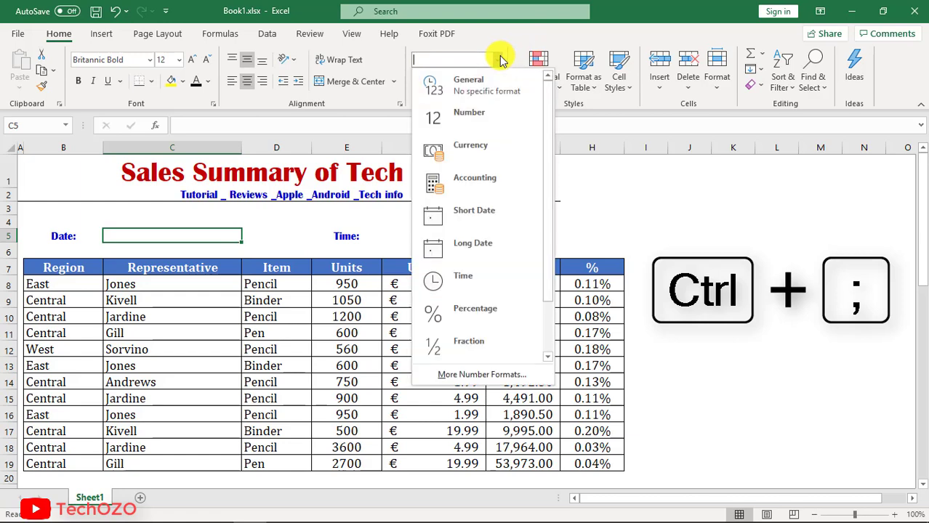
pyautogui.press('Escape')
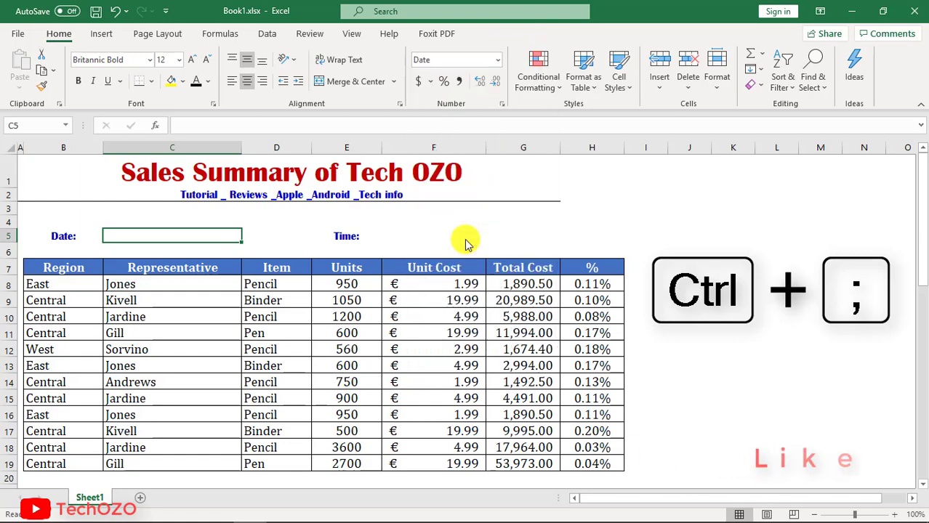
pyautogui.hotkey('ctrl', ';')
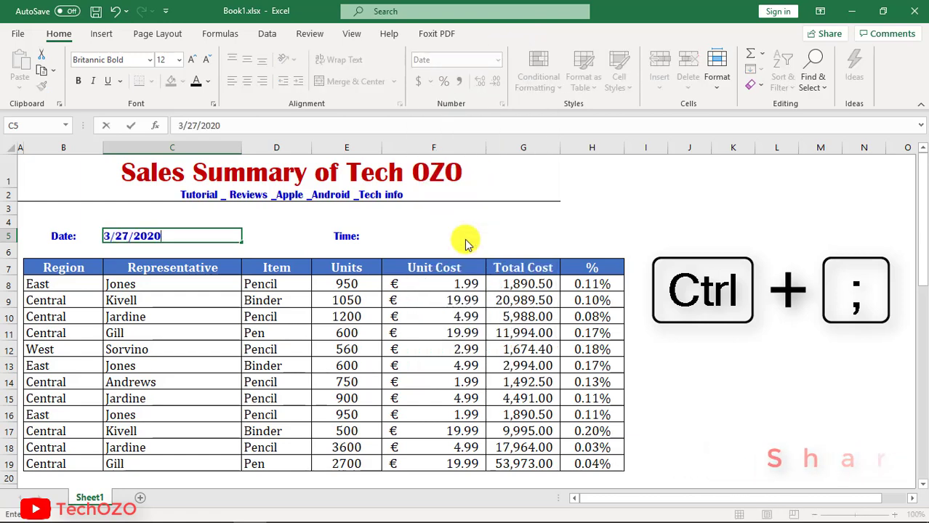
pyautogui.press('Return')
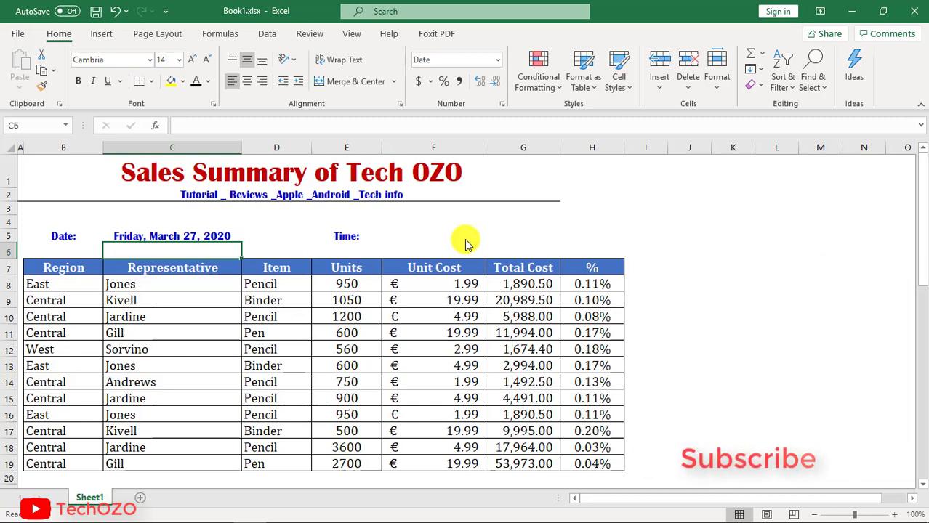
pyautogui.press('Up')
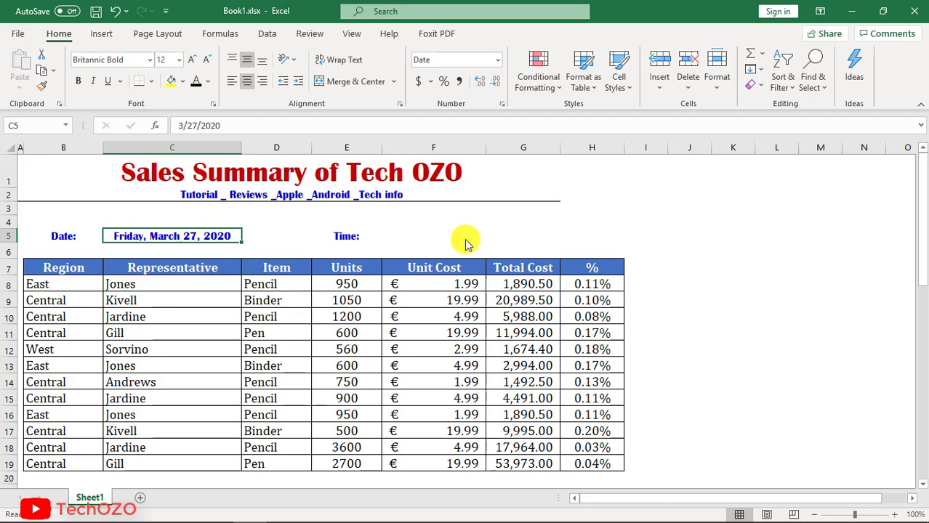
pyautogui.click(388, 236)
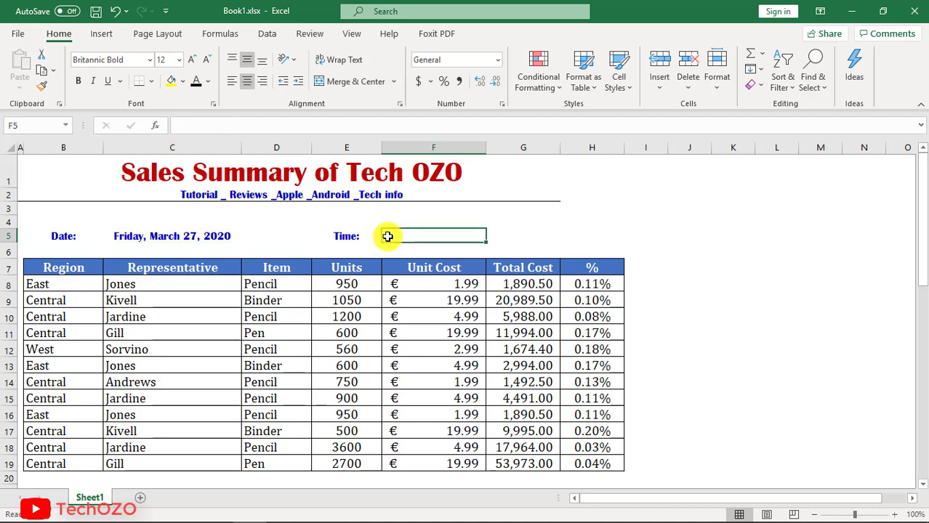
# - Give the Time cell F5 a Time format and insert the current time, 8:24 PM
pyautogui.click(498, 62)
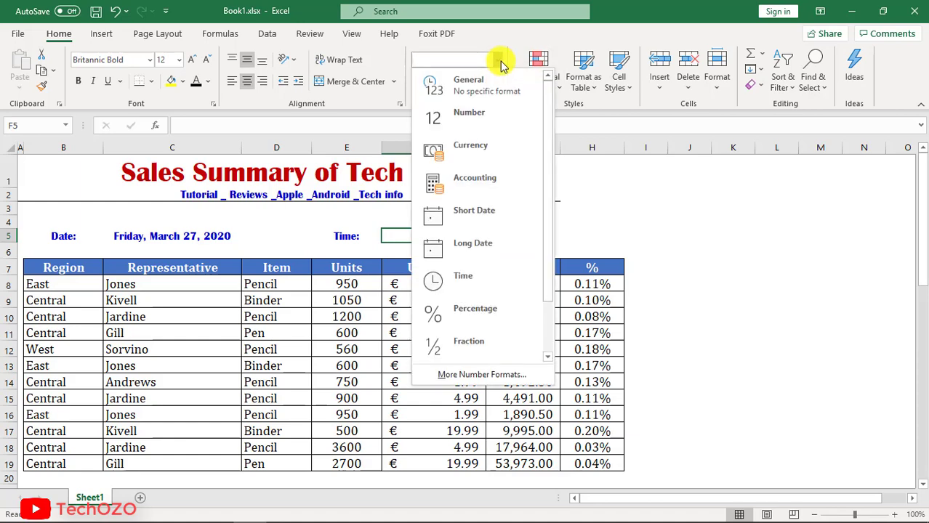
pyautogui.click(469, 282)
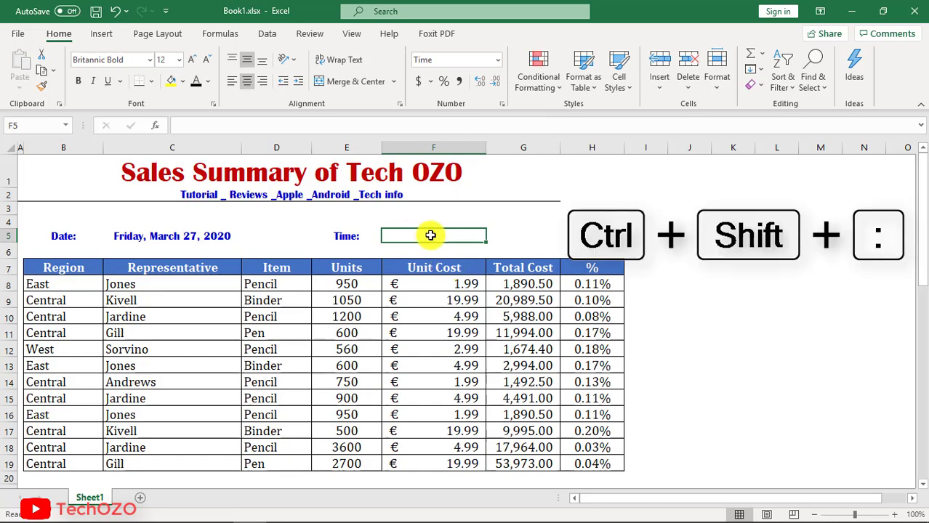
pyautogui.hotkey('ctrl', 'shift', ':')
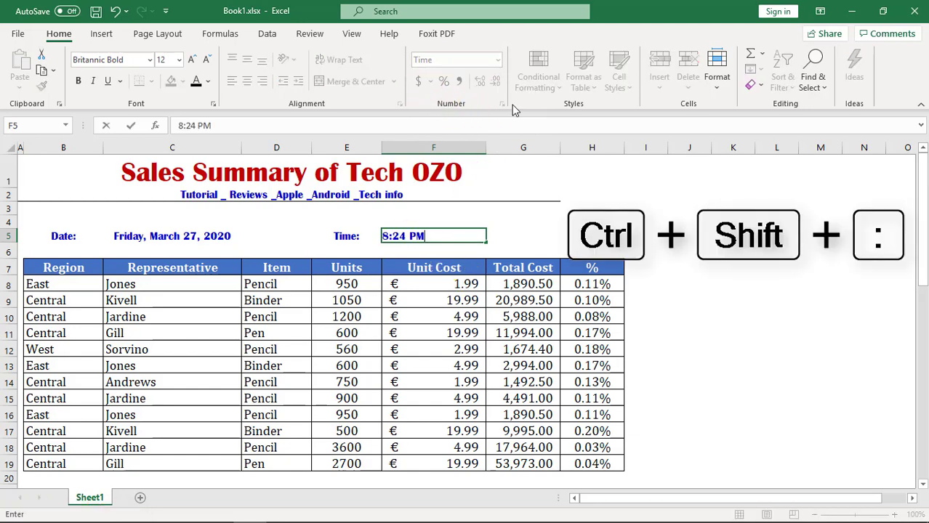